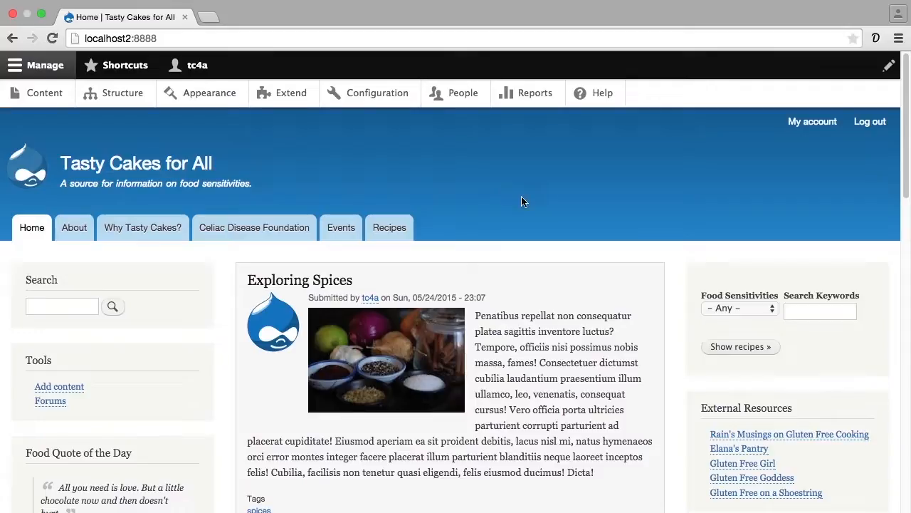
Start a new view in the site's Views administration and name it "Recipe navigation".
click(123, 96)
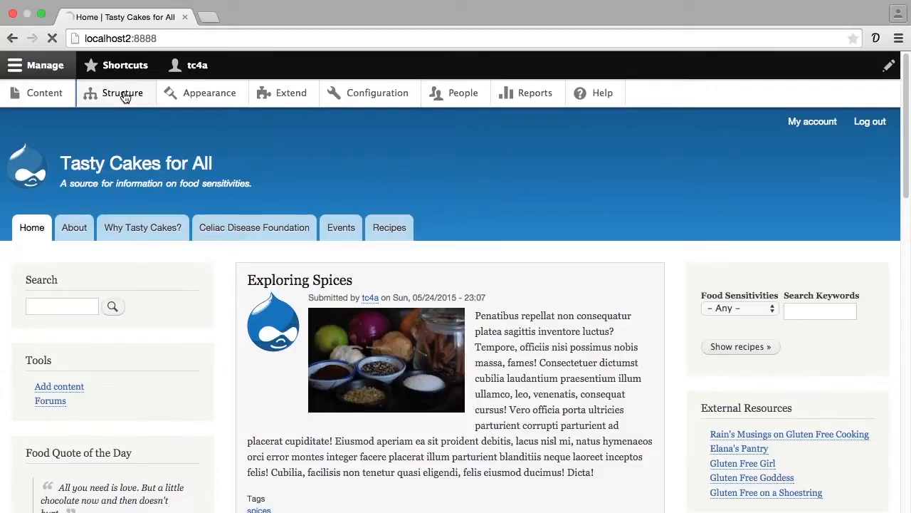
scroll(168, 228, down, 3)
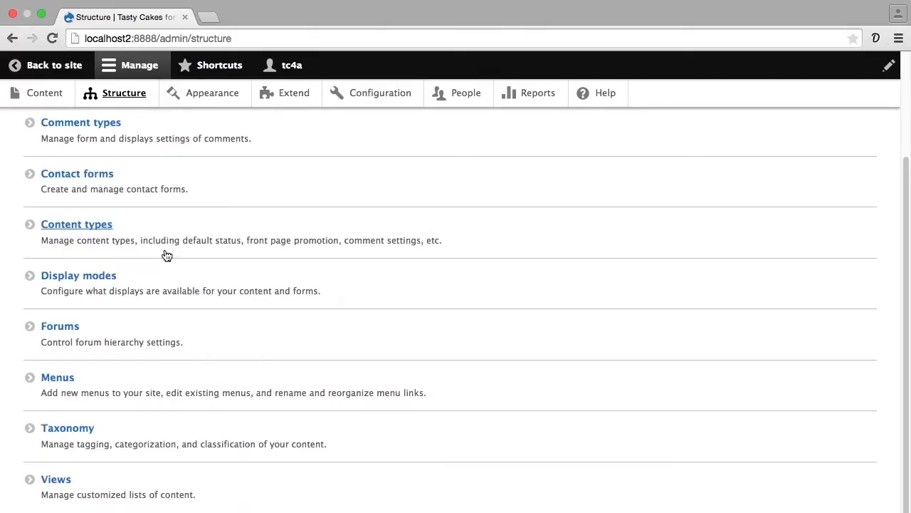
click(58, 483)
click(105, 247)
click(106, 246)
text(Recipe navigation)
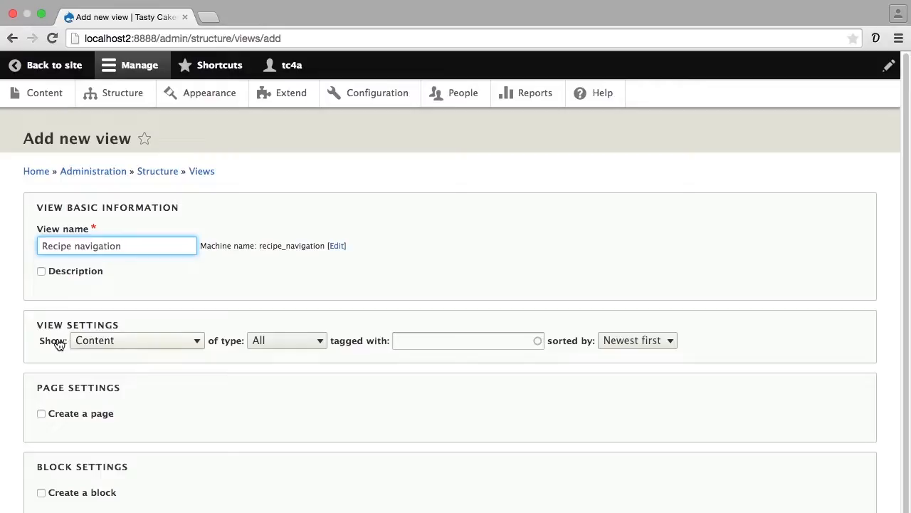
Configure the new view to show Taxonomy terms of type Food Sensitivities.
click(114, 346)
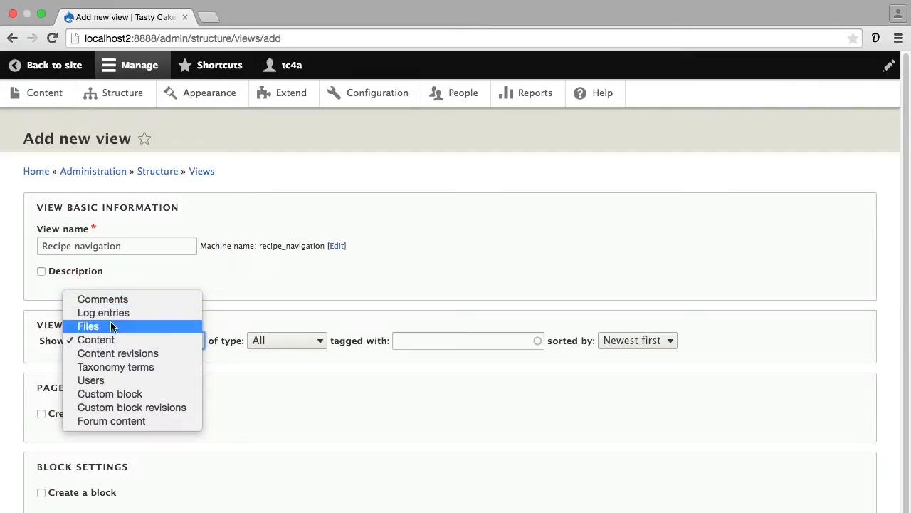
click(124, 368)
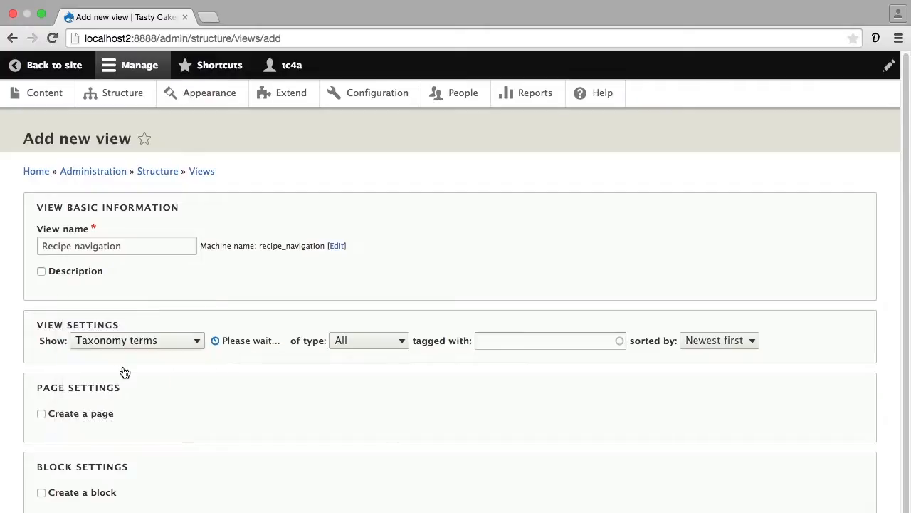
click(262, 340)
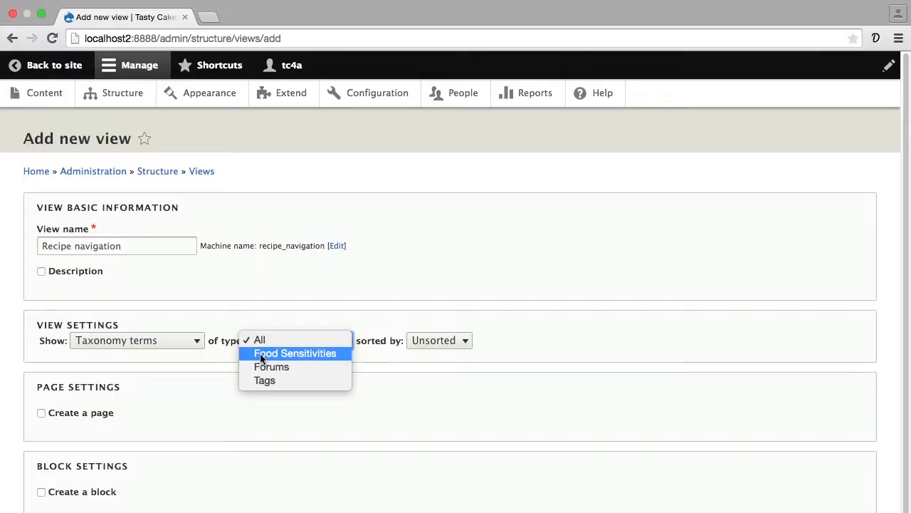
click(260, 356)
Enable a block display for the view with its default block settings, and save it to continue editing.
scroll(244, 365, down, 1)
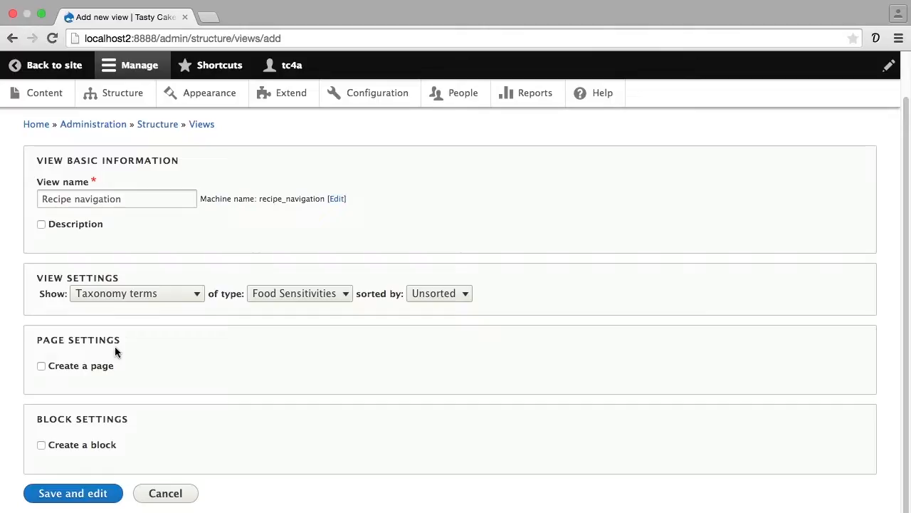
click(40, 444)
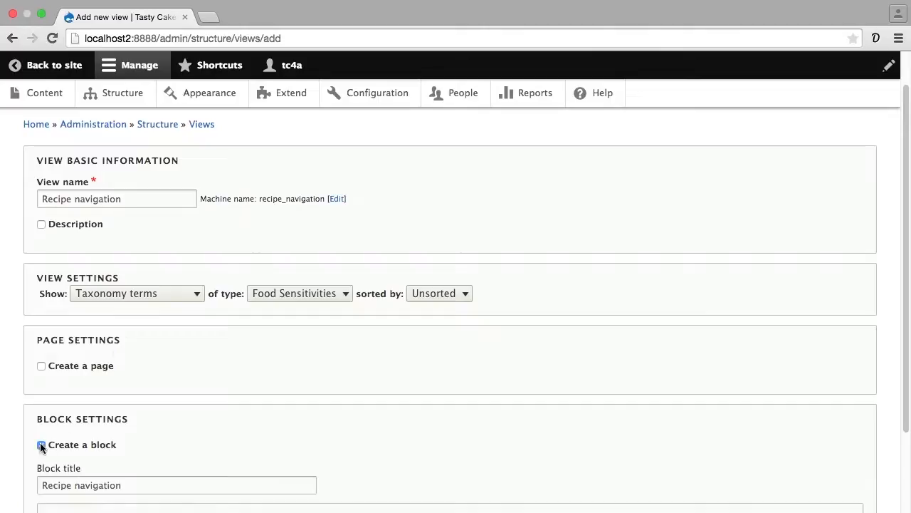
scroll(104, 426, down, 5)
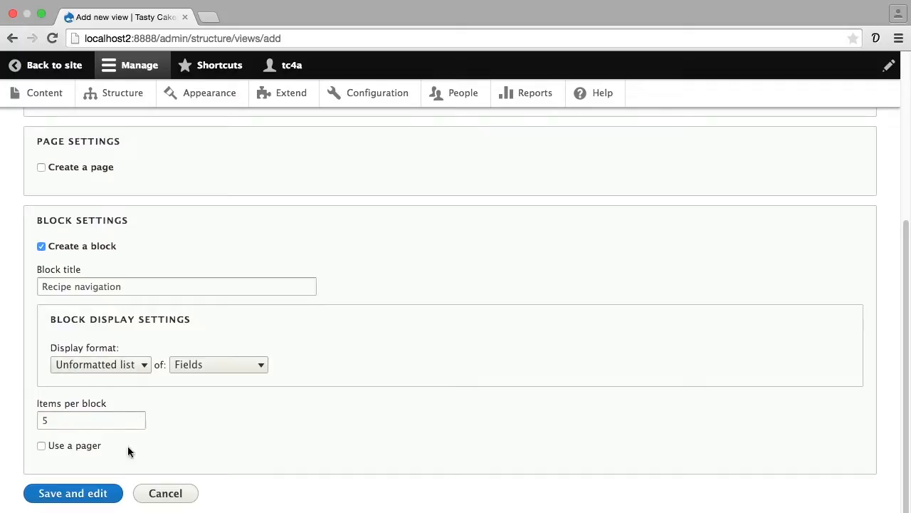
click(90, 496)
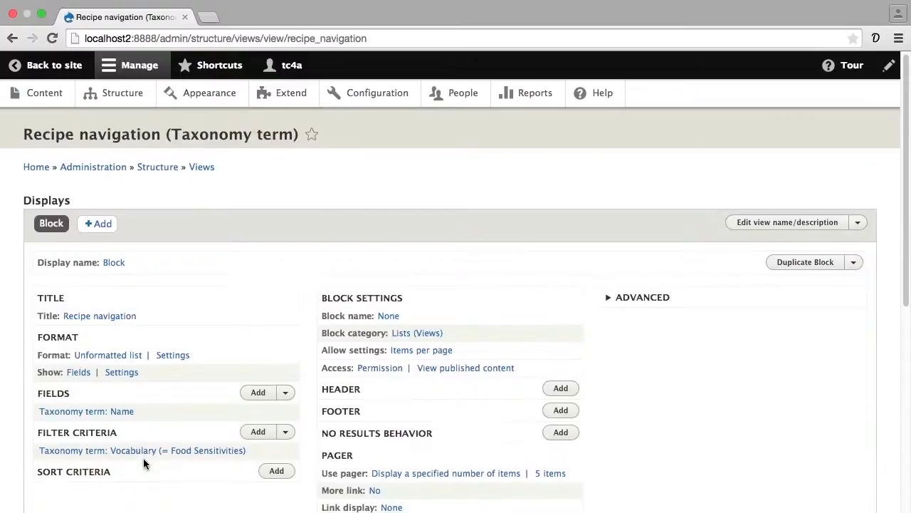
Change the view's format to HTML List for all displays and apply the default unordered list style options.
scroll(143, 458, down, 10)
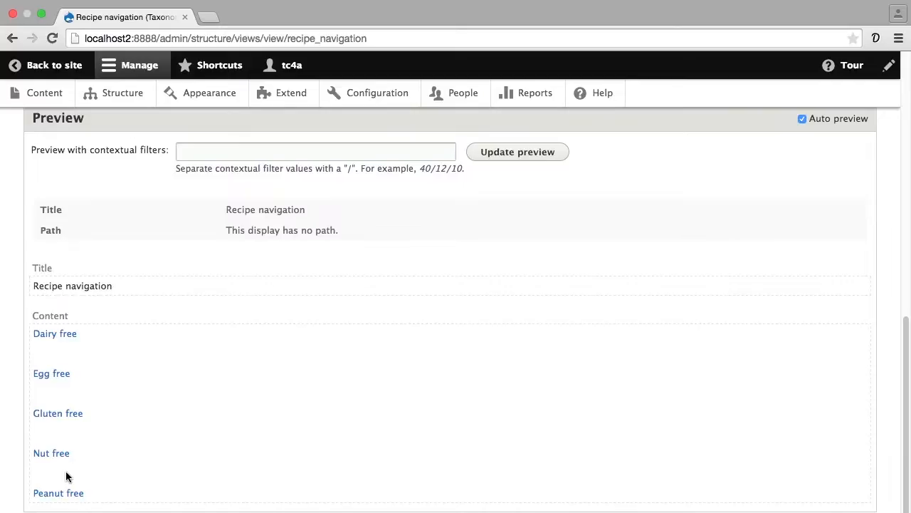
scroll(65, 471, up, 10)
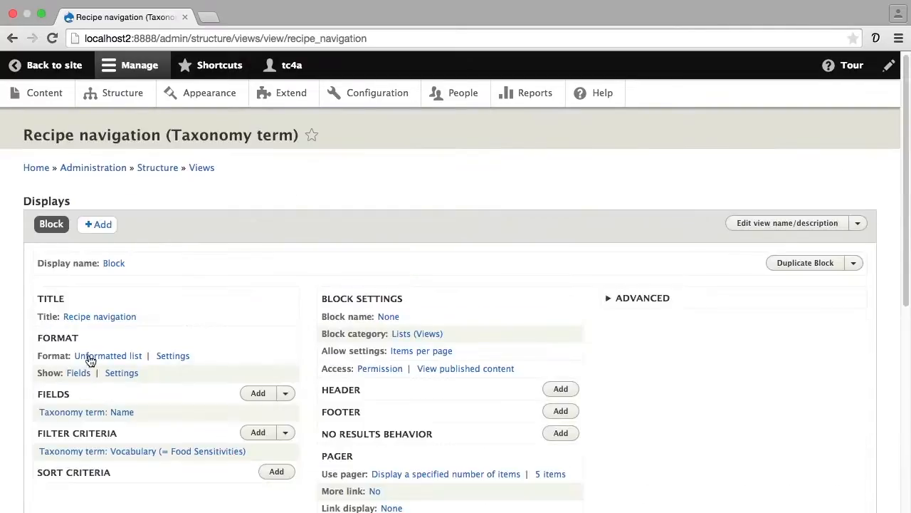
click(108, 357)
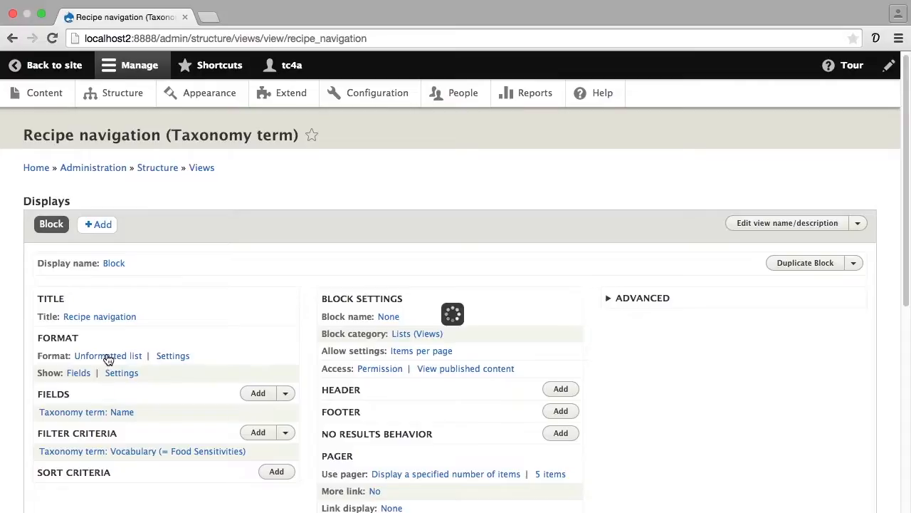
click(239, 327)
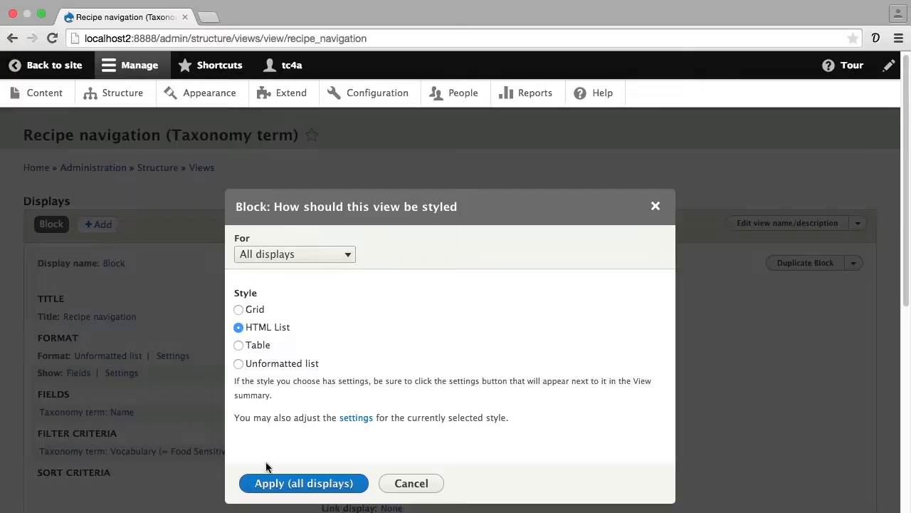
click(255, 484)
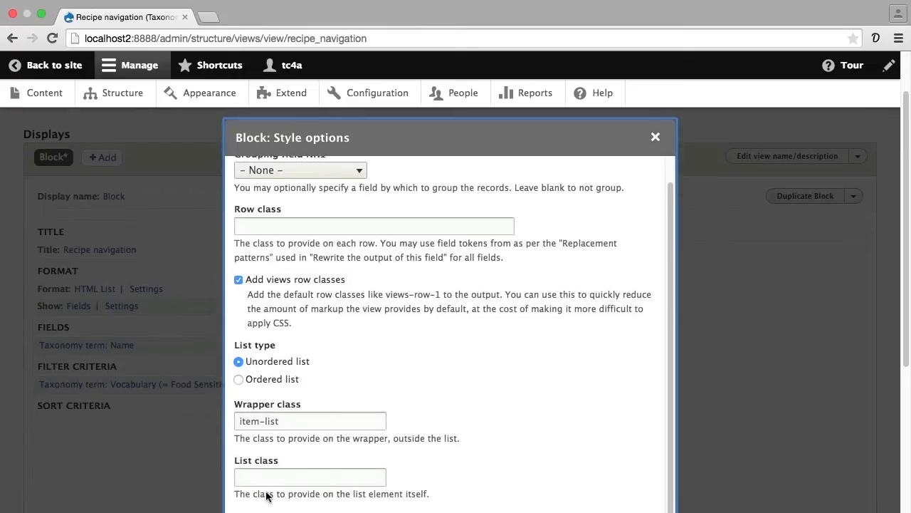
click(241, 511)
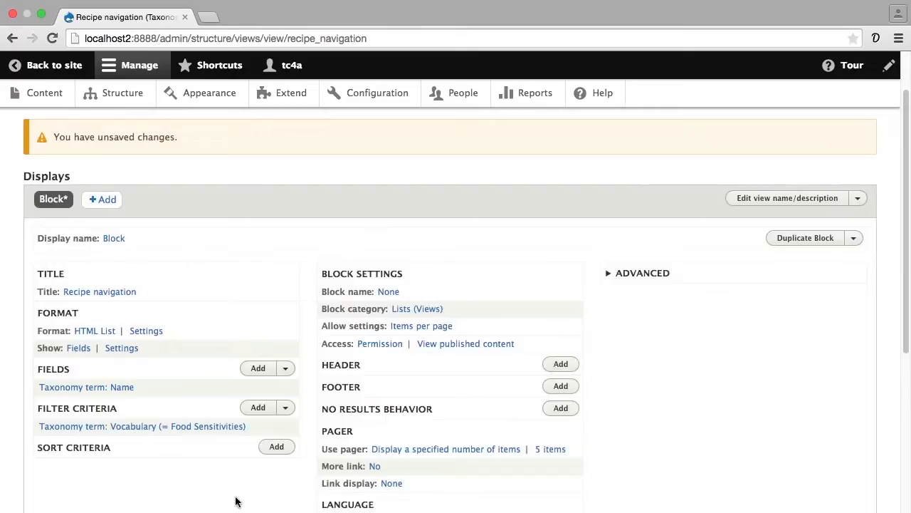
Check the bulleted term list in the preview and save the Recipe navigation view.
scroll(220, 499, down, 10)
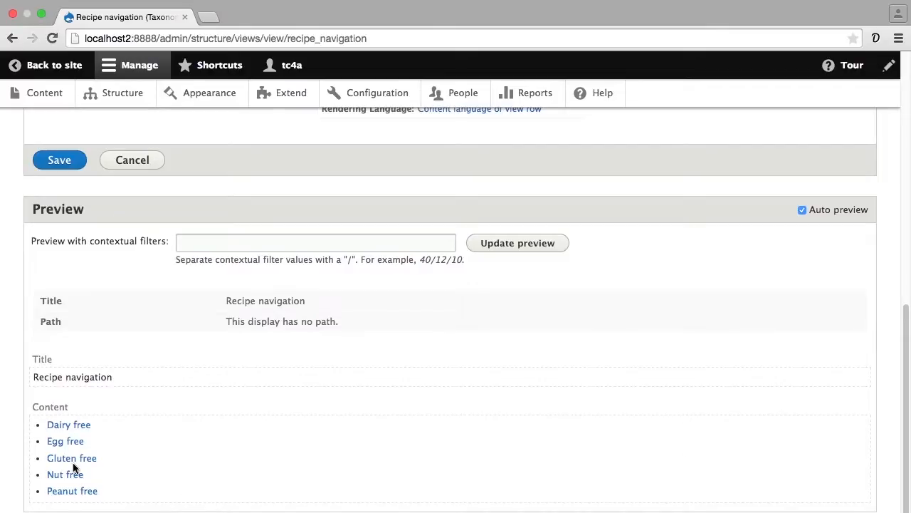
scroll(73, 468, up, 8)
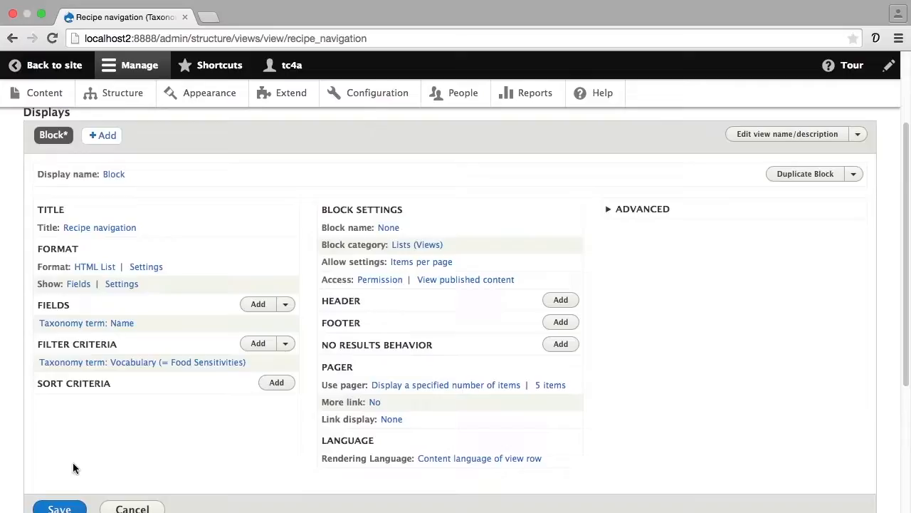
scroll(73, 468, down, 2)
click(71, 427)
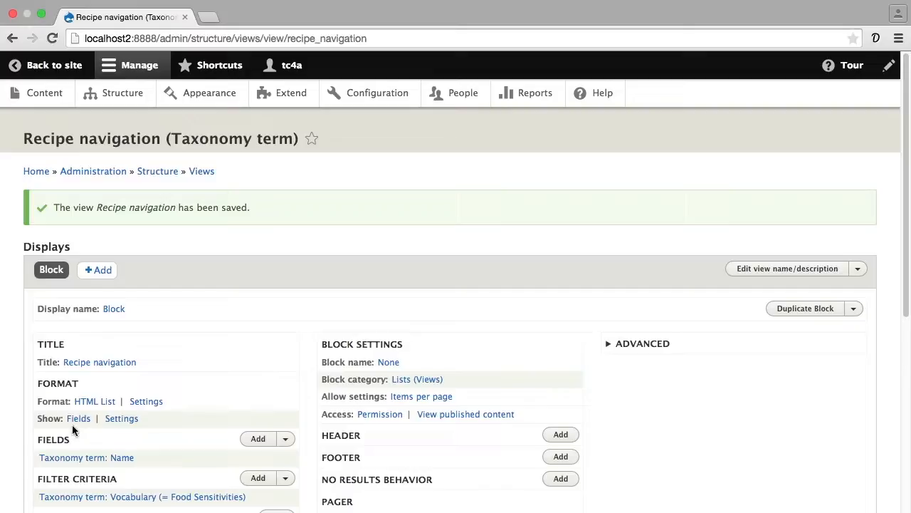
Place the Recipe navigation views block in the Sidebar first region of the Bartik block layout.
click(123, 101)
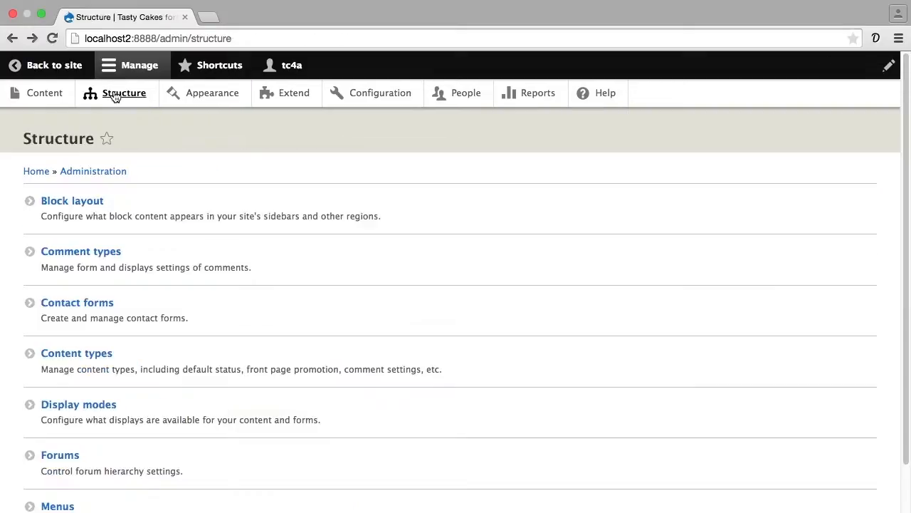
click(87, 200)
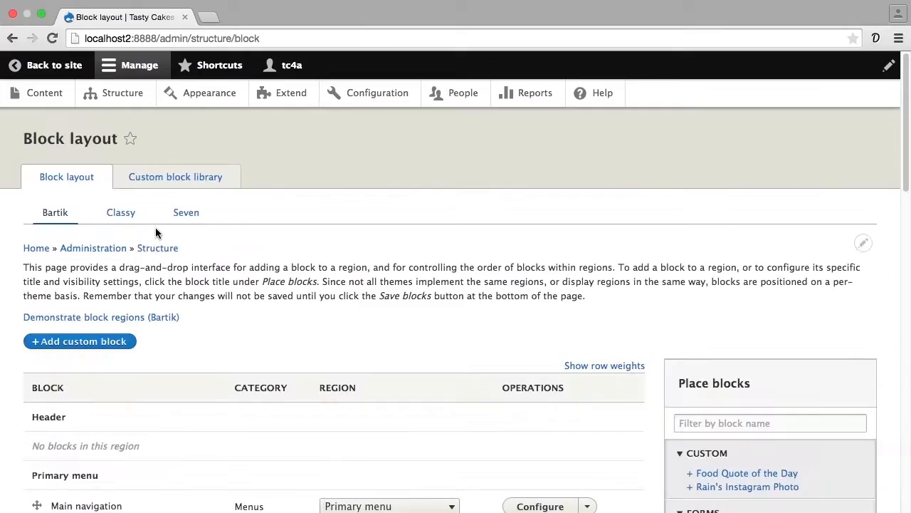
scroll(155, 228, down, 3)
scroll(155, 232, down, 4)
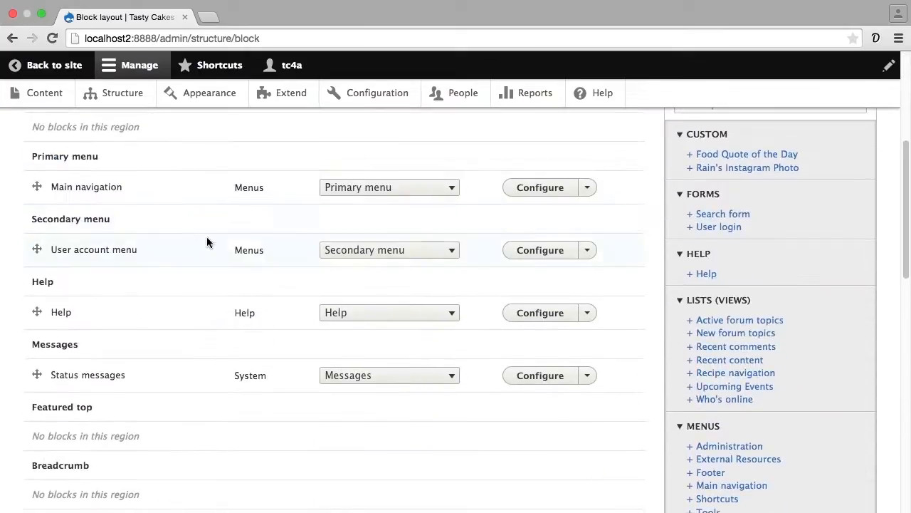
click(705, 376)
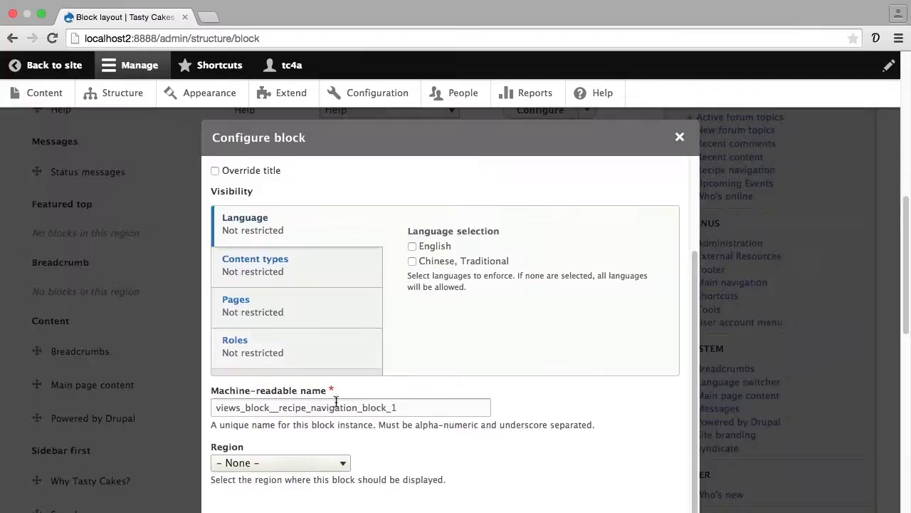
click(294, 462)
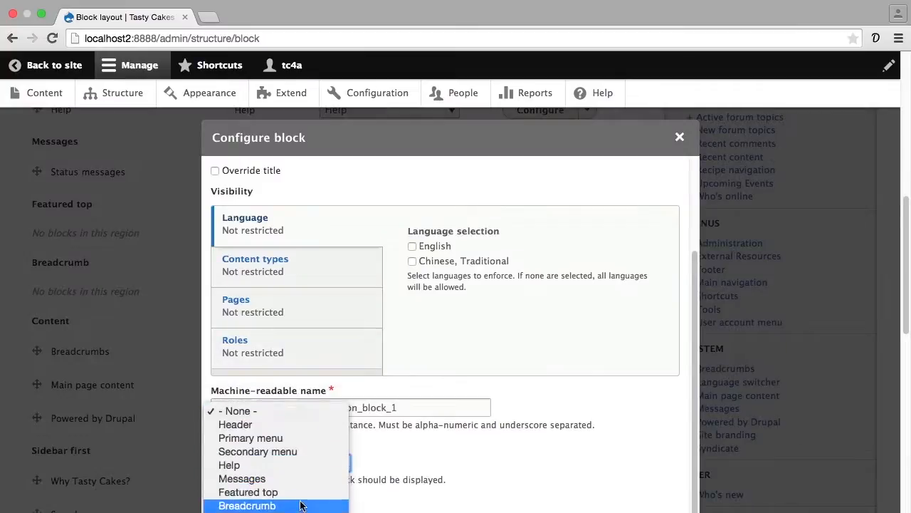
click(301, 495)
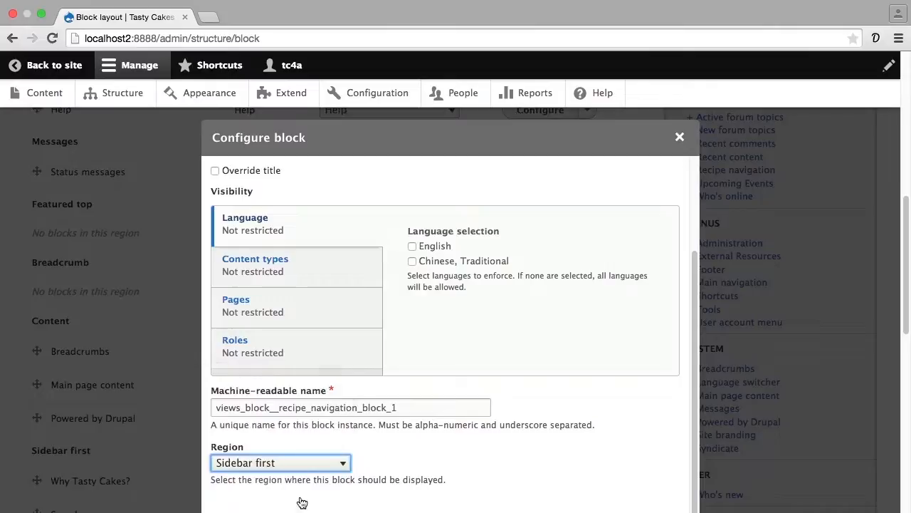
click(279, 512)
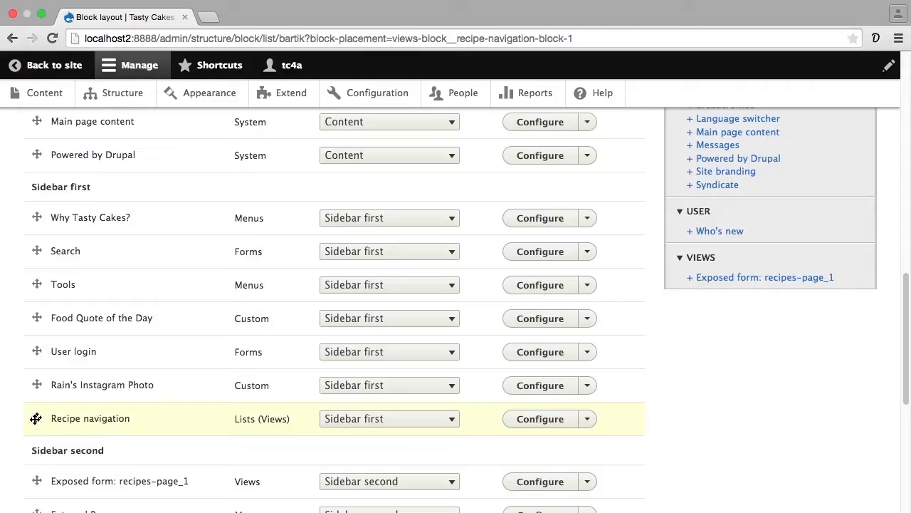
Move the Recipe navigation block between Search and Tools in Sidebar first, and save the block layout.
drag(35, 418, 35, 290)
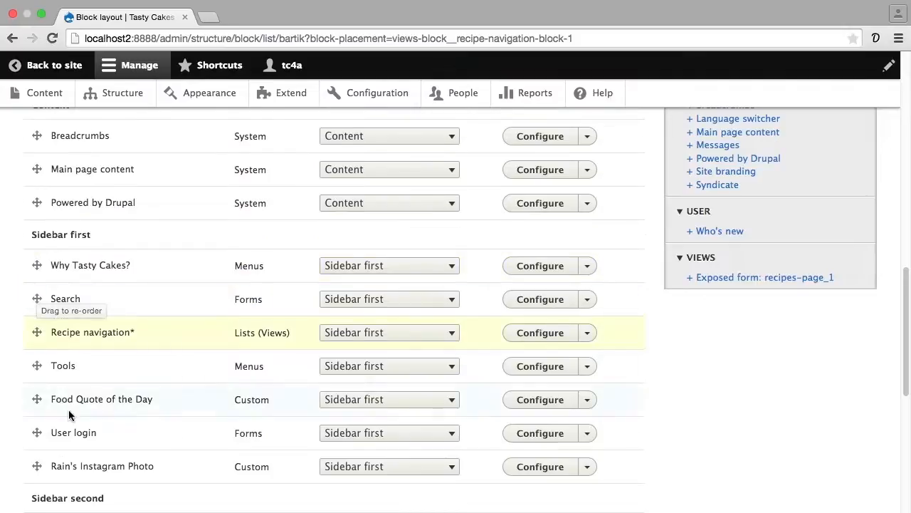
scroll(68, 419, down, 15)
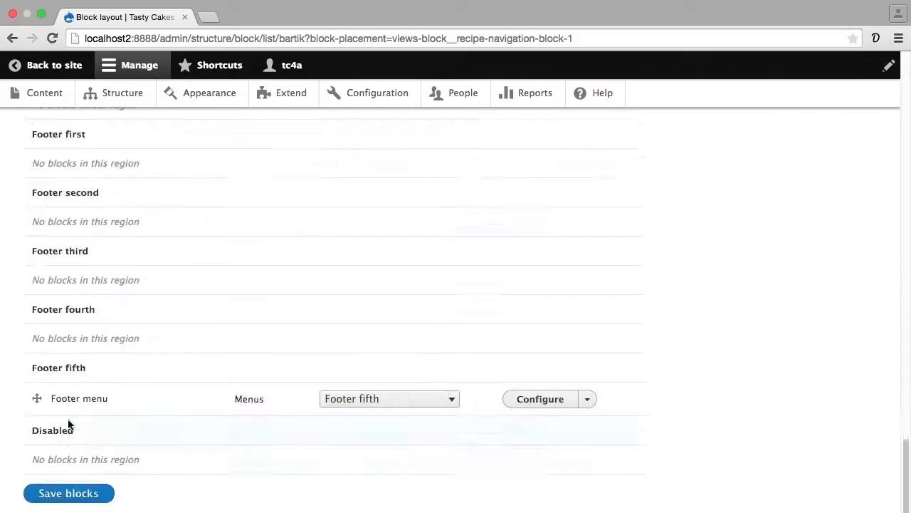
click(79, 494)
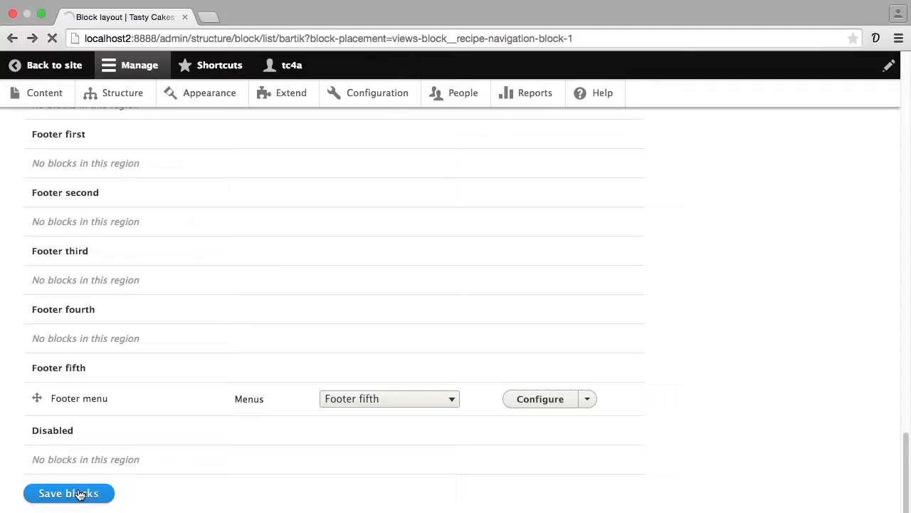
Return to the site, follow the Gluten free link in the Recipe navigation block and review the content listed on its term page.
click(58, 63)
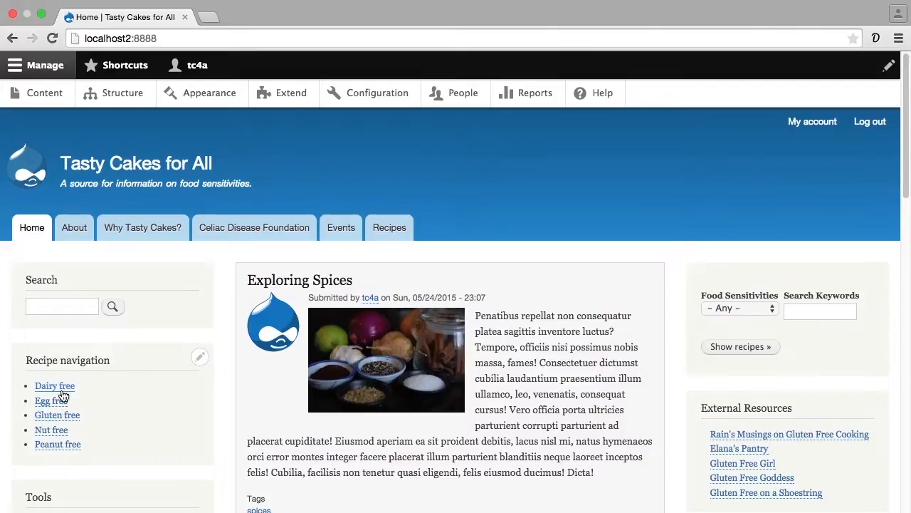
click(62, 416)
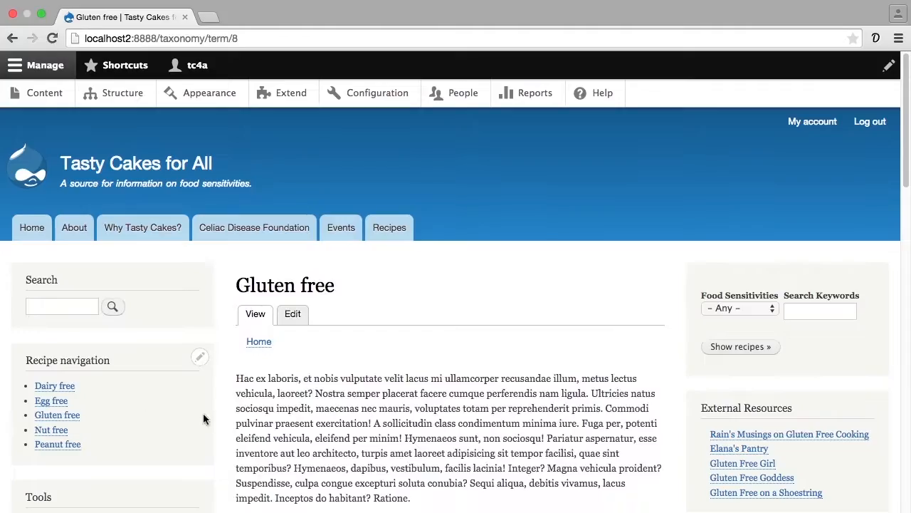
scroll(203, 419, down, 10)
scroll(203, 419, down, 15)
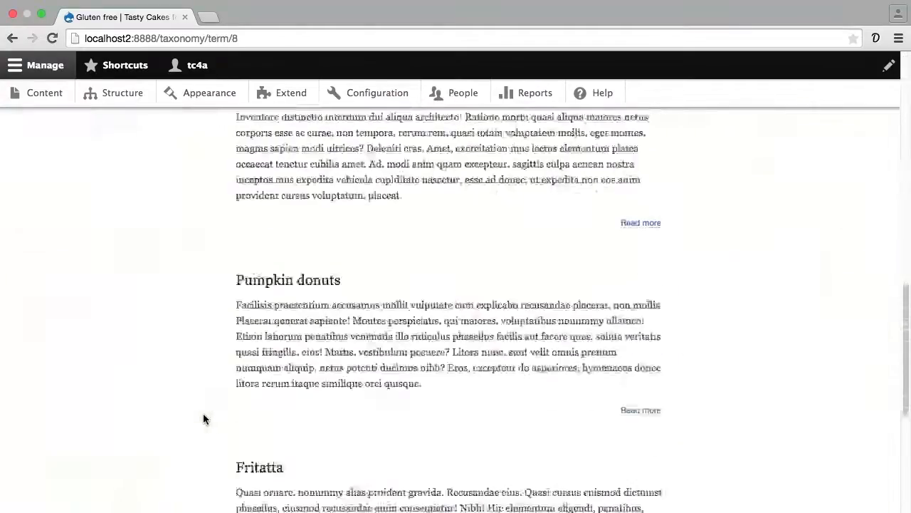
scroll(203, 418, down, 5)
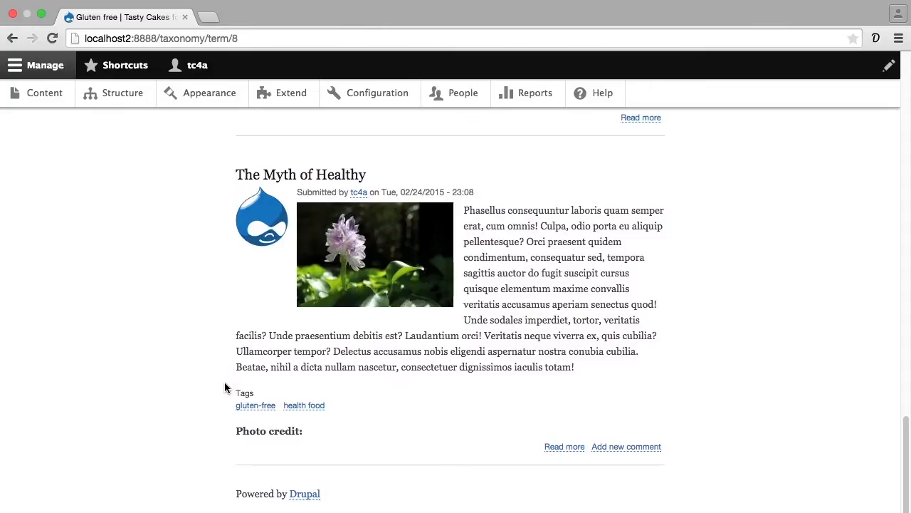
scroll(224, 387, up, 20)
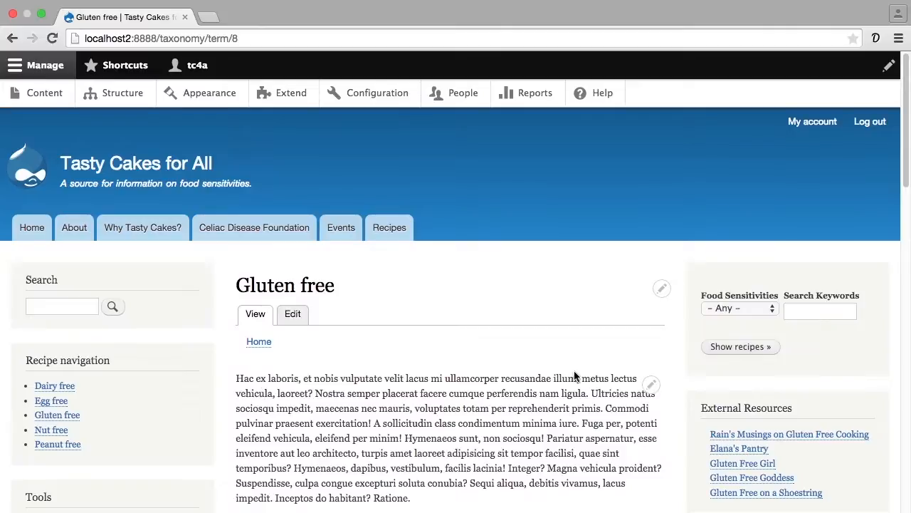
Filter the recipes by the Gluten free food sensitivity and look through the resulting Recipes page for comparison.
click(734, 308)
click(740, 343)
click(739, 351)
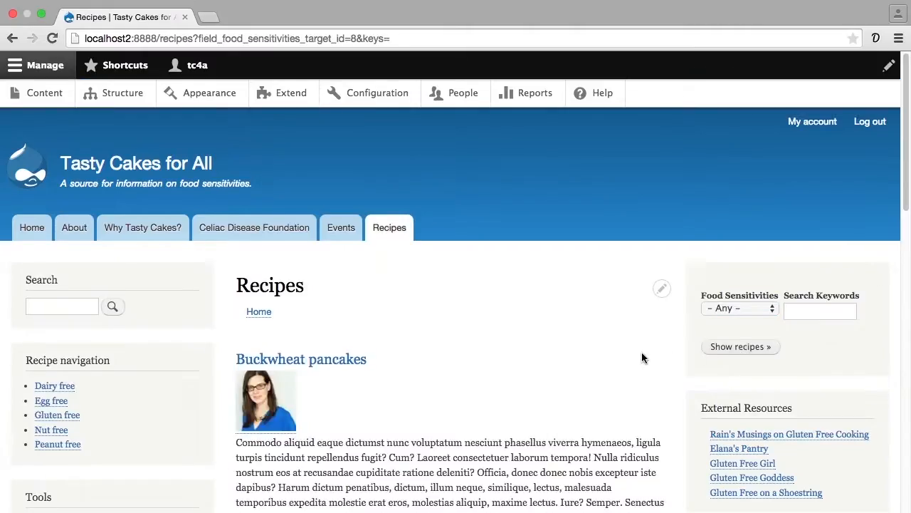
scroll(643, 358, down, 6)
scroll(643, 358, down, 2)
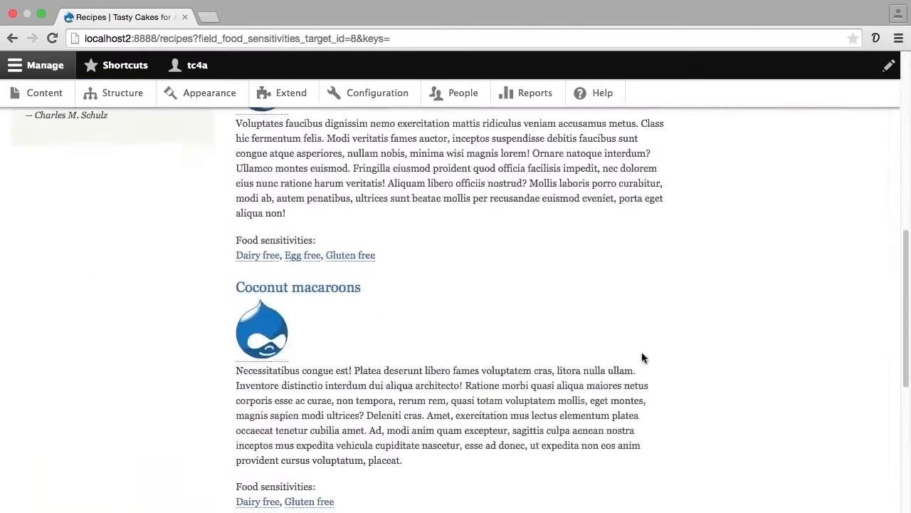
scroll(643, 359, up, 1)
scroll(643, 358, up, 4)
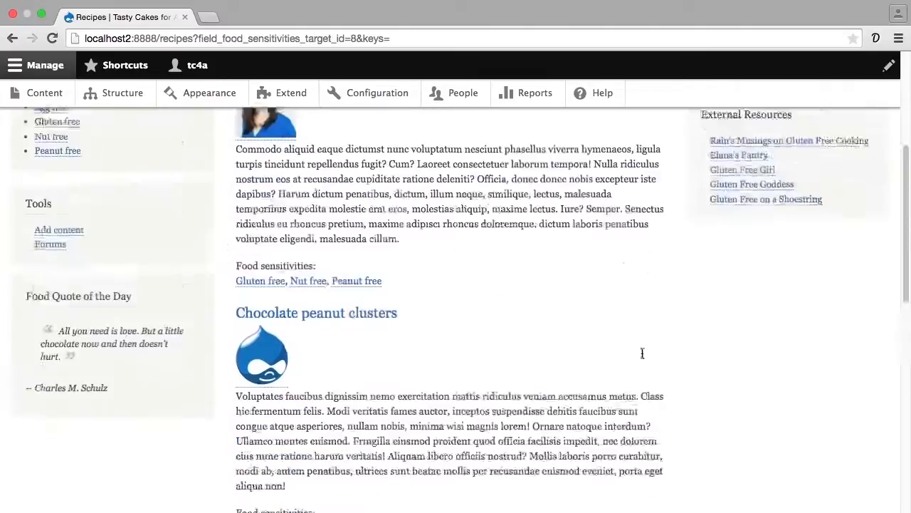